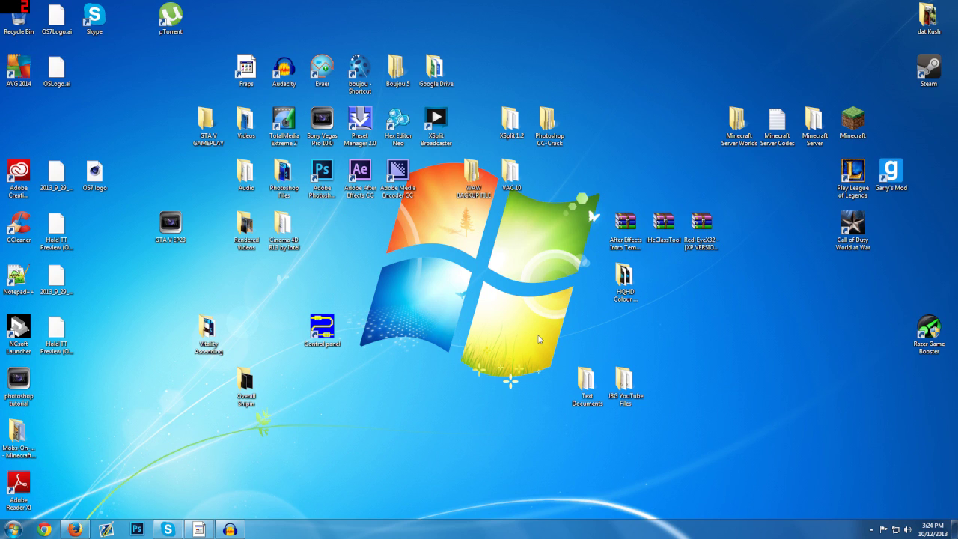
Switch to Firefox and look through the OptiFine downloads page for the builds offered for each Minecraft version
{"action": "left_click", "coordinate": [73, 531]}
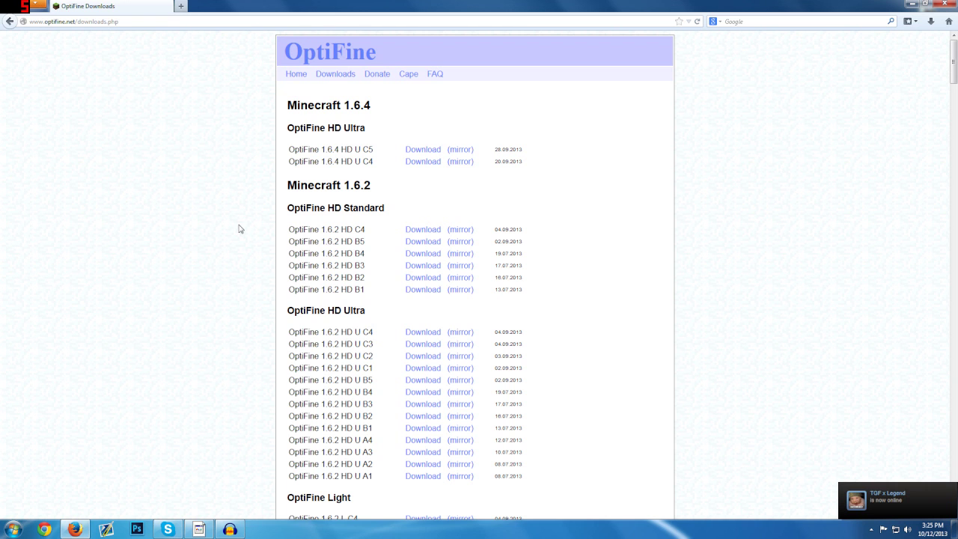
{"action": "scroll", "coordinate": [254, 241], "scroll_direction": "down", "scroll_amount": 3}
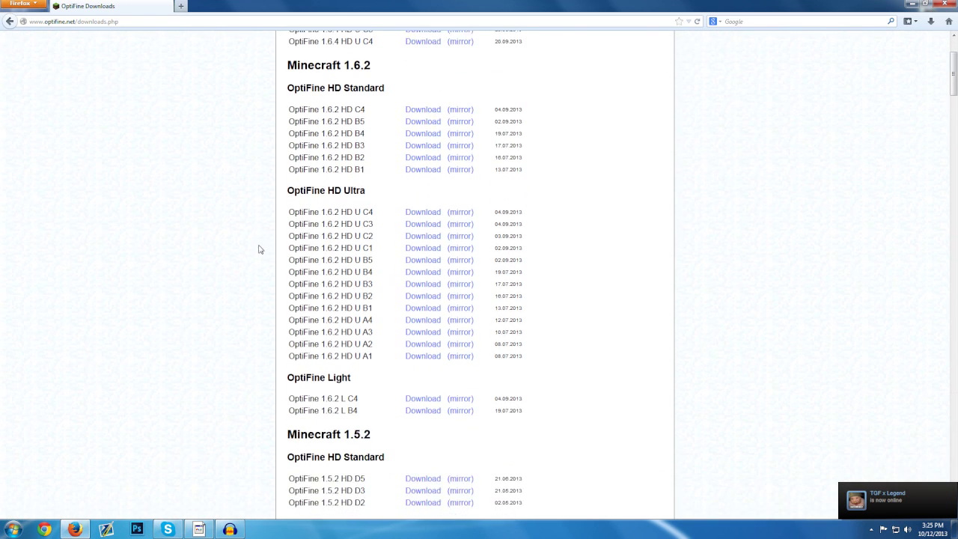
{"action": "scroll", "coordinate": [259, 249], "scroll_direction": "down", "scroll_amount": 5}
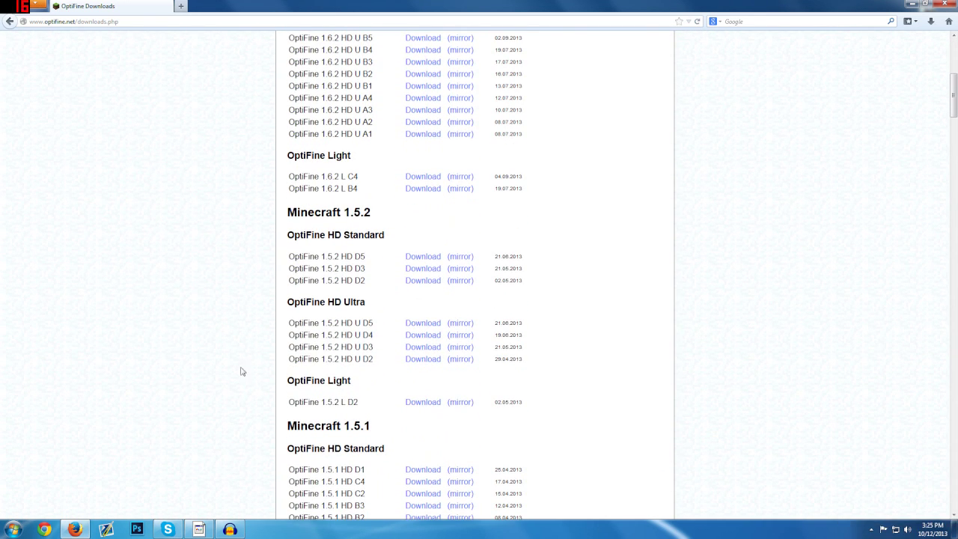
{"action": "scroll", "coordinate": [253, 398], "scroll_direction": "down", "scroll_amount": 4}
{"action": "scroll", "coordinate": [267, 381], "scroll_direction": "down", "scroll_amount": 2}
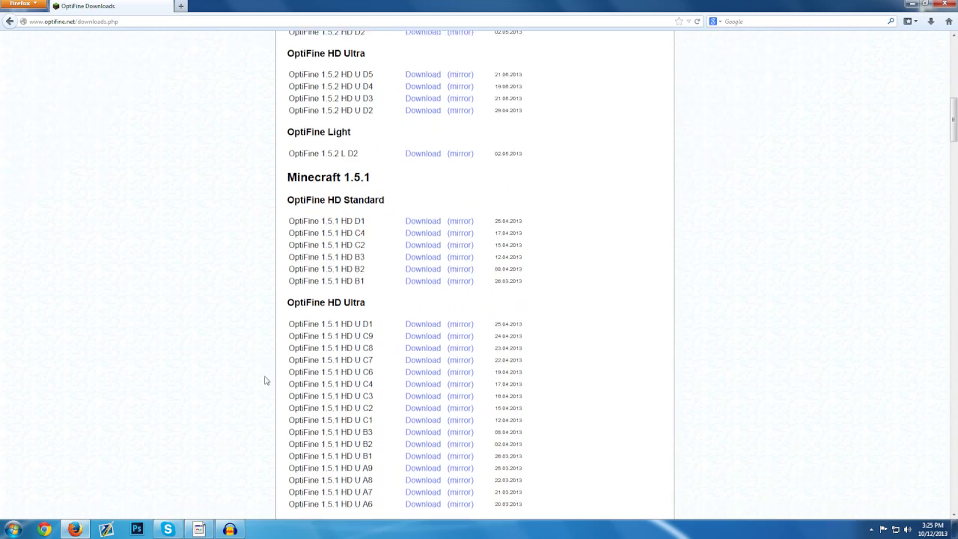
{"action": "scroll", "coordinate": [264, 381], "scroll_direction": "down", "scroll_amount": 20}
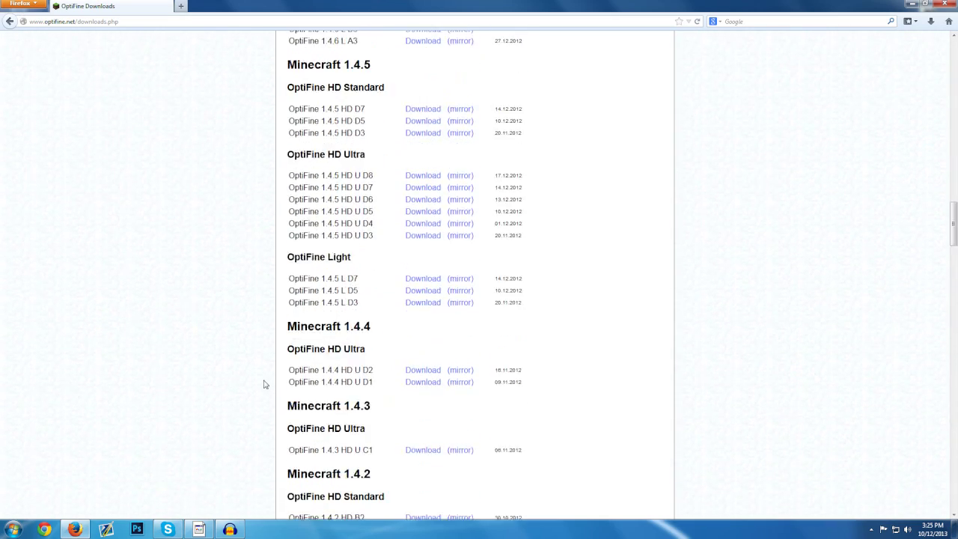
{"action": "scroll", "coordinate": [264, 384], "scroll_direction": "down", "scroll_amount": 20}
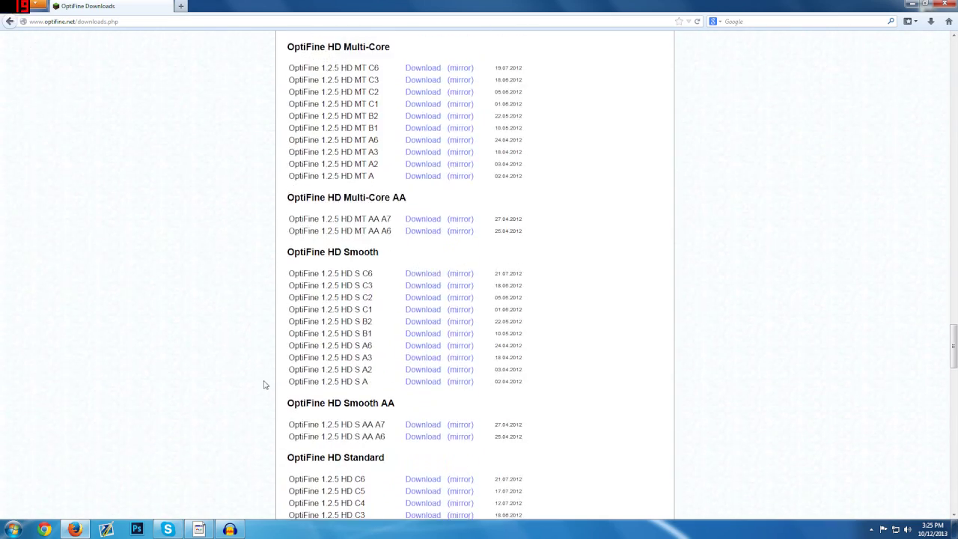
{"action": "scroll", "coordinate": [263, 384], "scroll_direction": "down", "scroll_amount": 5}
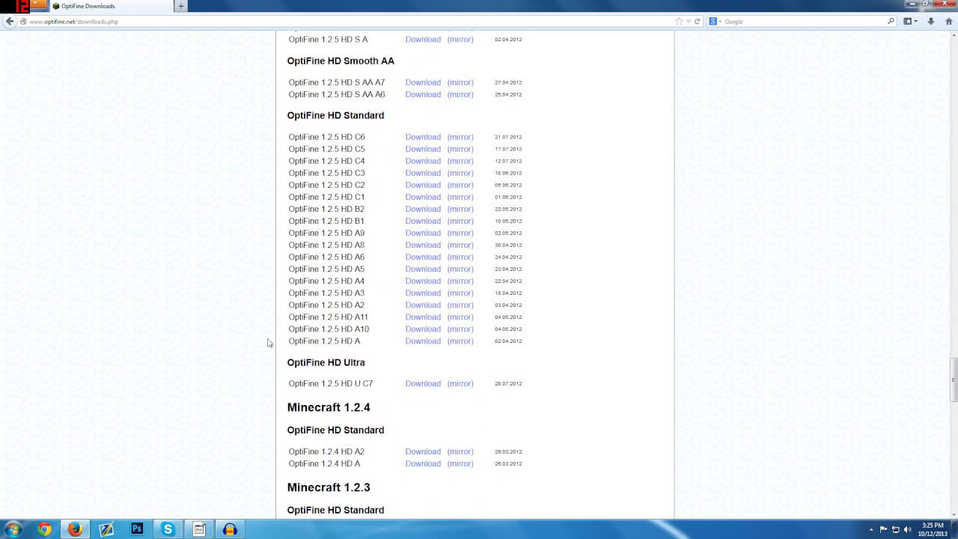
{"action": "scroll", "coordinate": [268, 343], "scroll_direction": "up", "scroll_amount": 20}
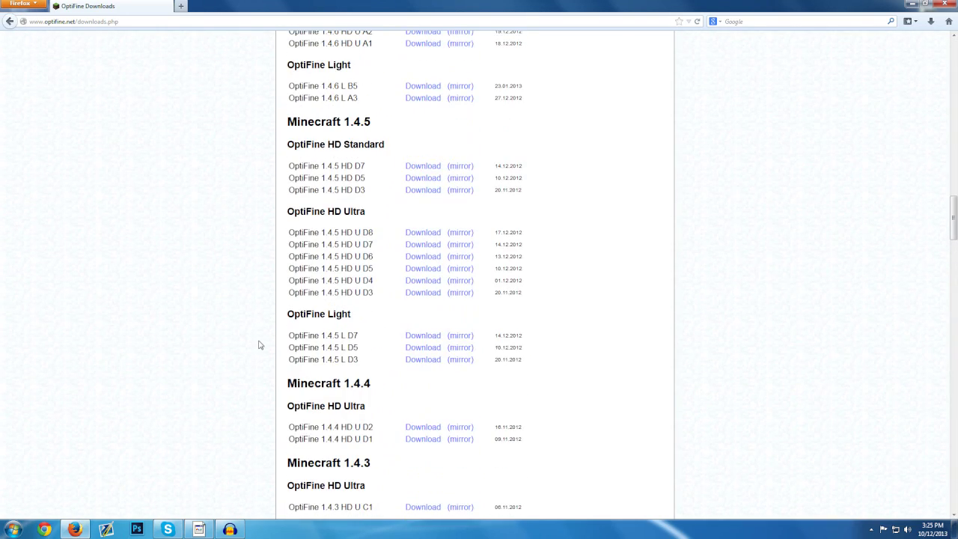
{"action": "scroll", "coordinate": [260, 345], "scroll_direction": "up", "scroll_amount": 6}
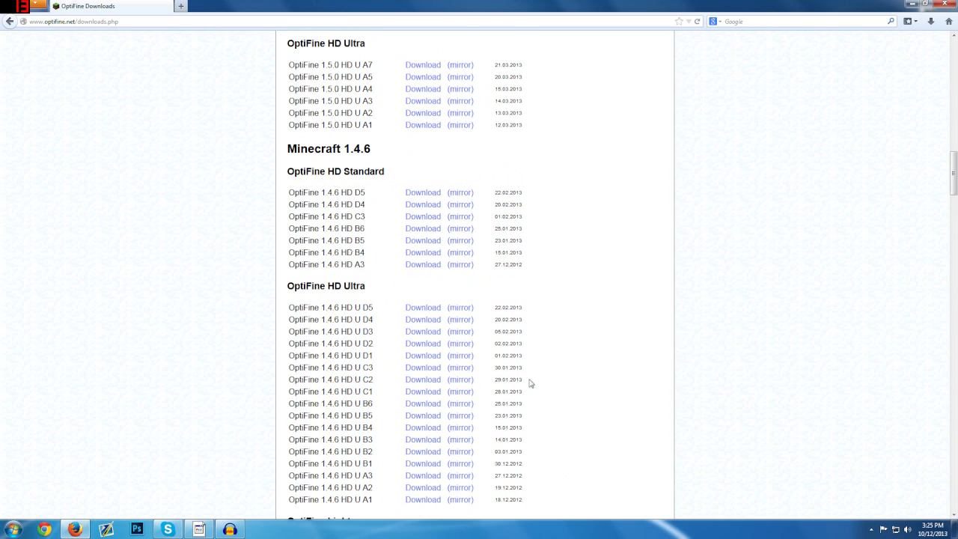
{"action": "scroll", "coordinate": [167, 278], "scroll_direction": "up", "scroll_amount": 15}
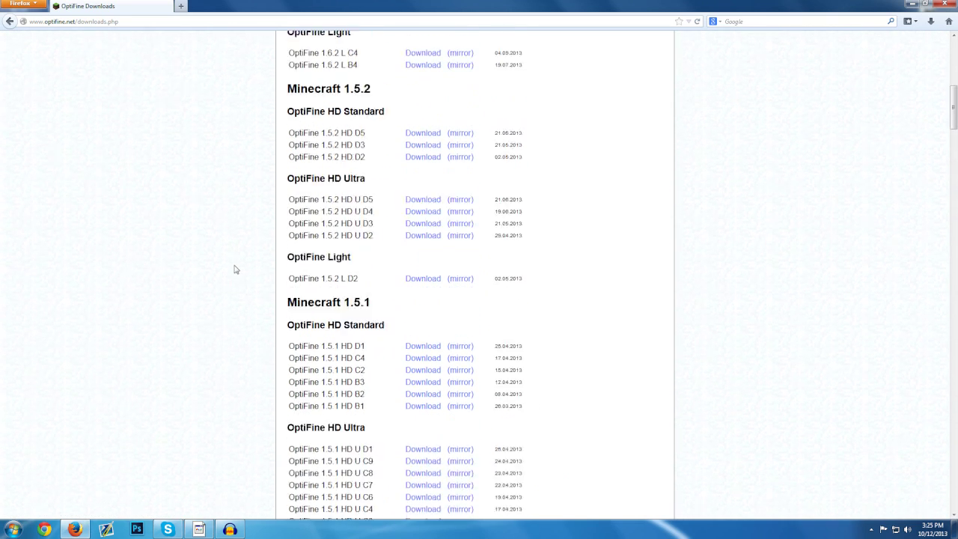
{"action": "scroll", "coordinate": [234, 270], "scroll_direction": "up", "scroll_amount": 3}
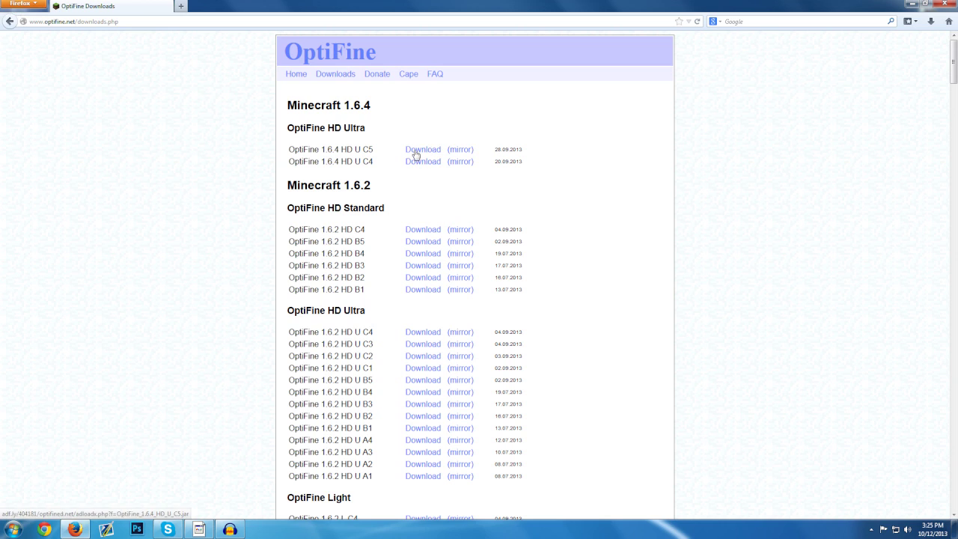
Download OptiFine 1.6.4 HD U C5 through its ad-link page and save OptiFine_1.6.4_HD_U_C5.jar
{"action": "left_click", "coordinate": [424, 150]}
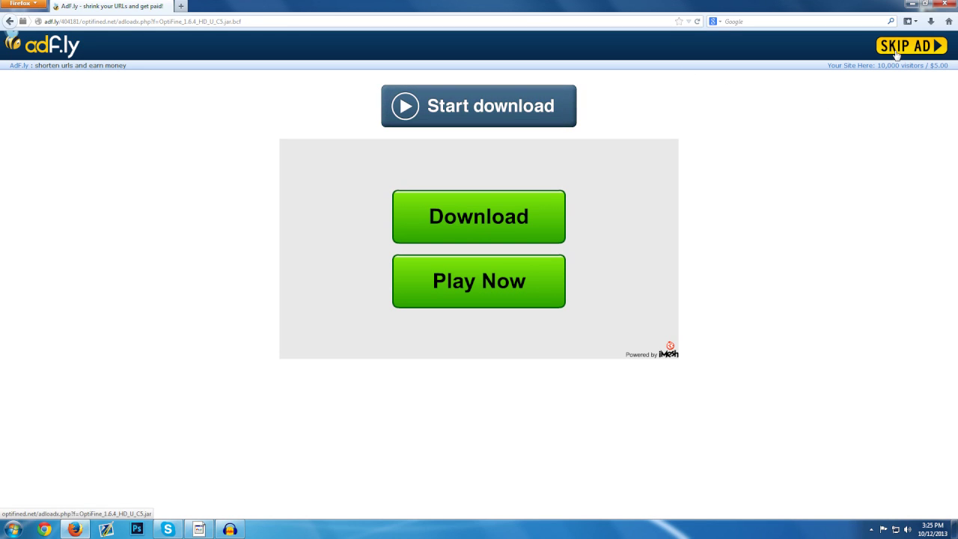
{"action": "left_click", "coordinate": [908, 48]}
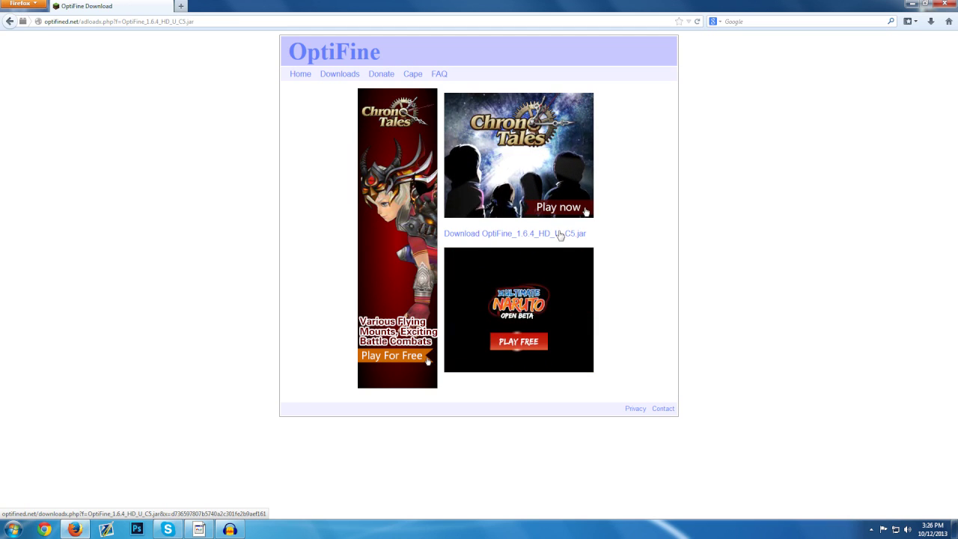
{"action": "left_click", "coordinate": [560, 234]}
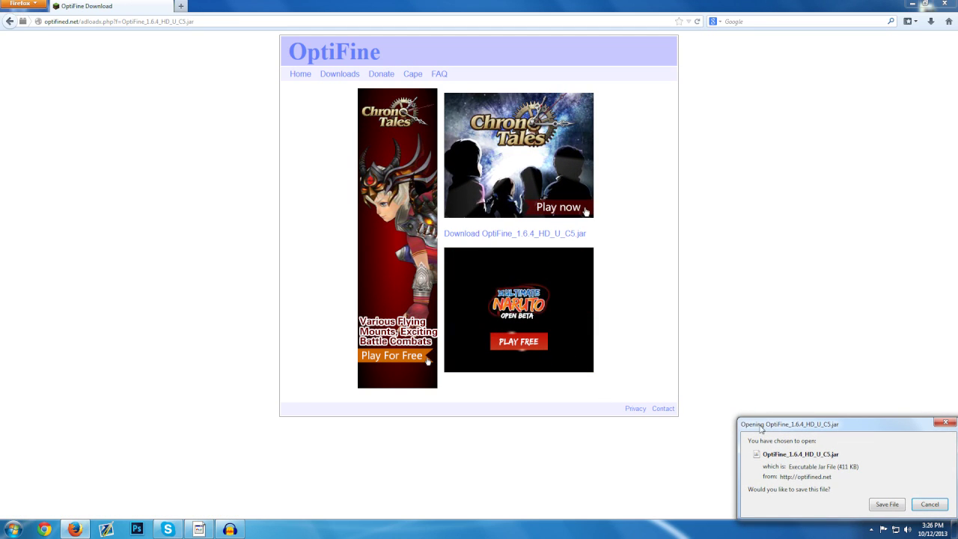
{"action": "left_click_drag", "start_coordinate": [761, 428], "coordinate": [402, 183]}
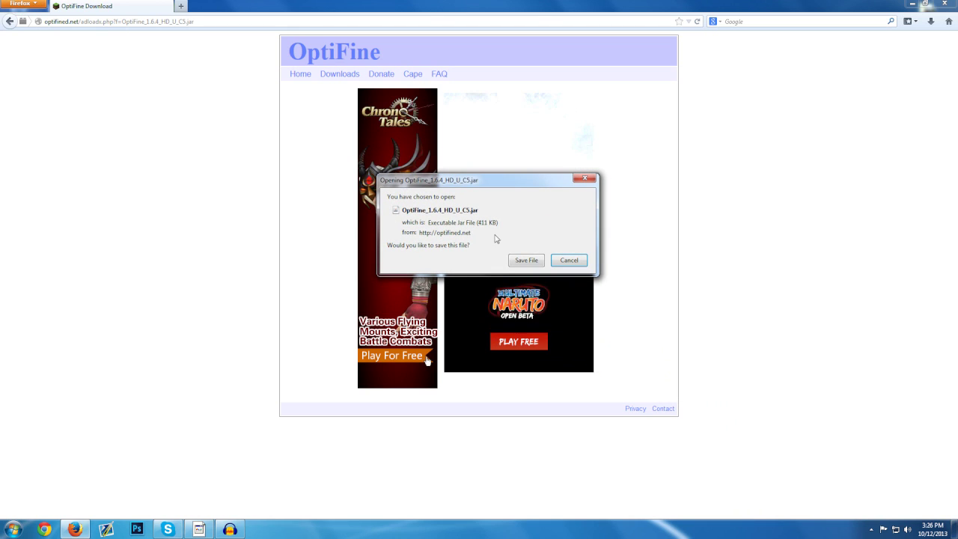
{"action": "left_click", "coordinate": [523, 261]}
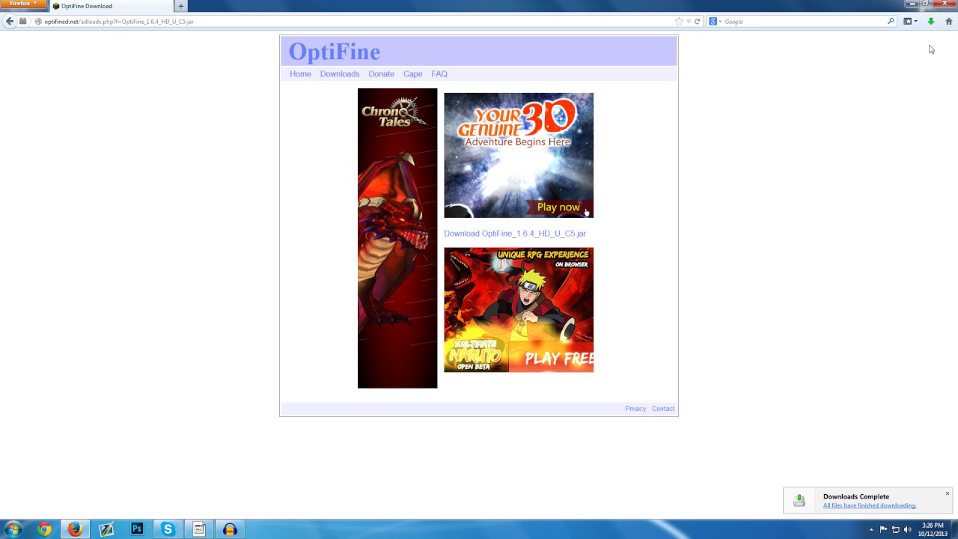
Place the newest downloaded OptiFine_1.6.4_HD_U_C5.jar on an empty area of the desktop and minimize the browser
{"action": "left_click", "coordinate": [924, 3]}
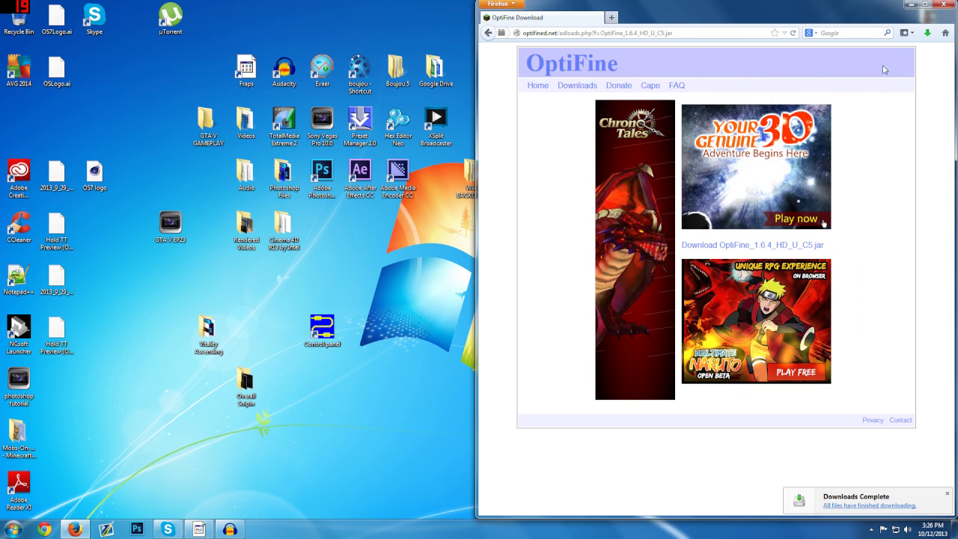
{"action": "left_click", "coordinate": [928, 33]}
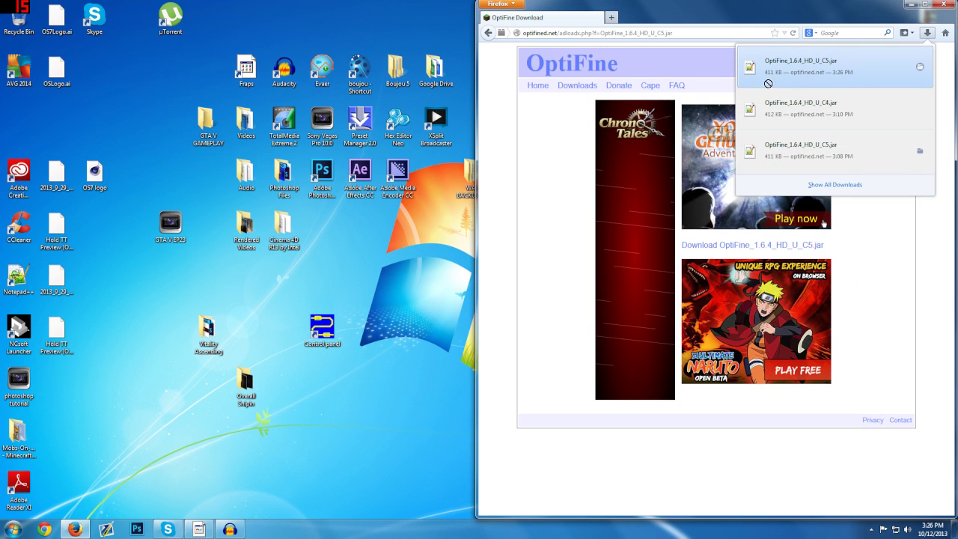
{"action": "left_click", "coordinate": [380, 365]}
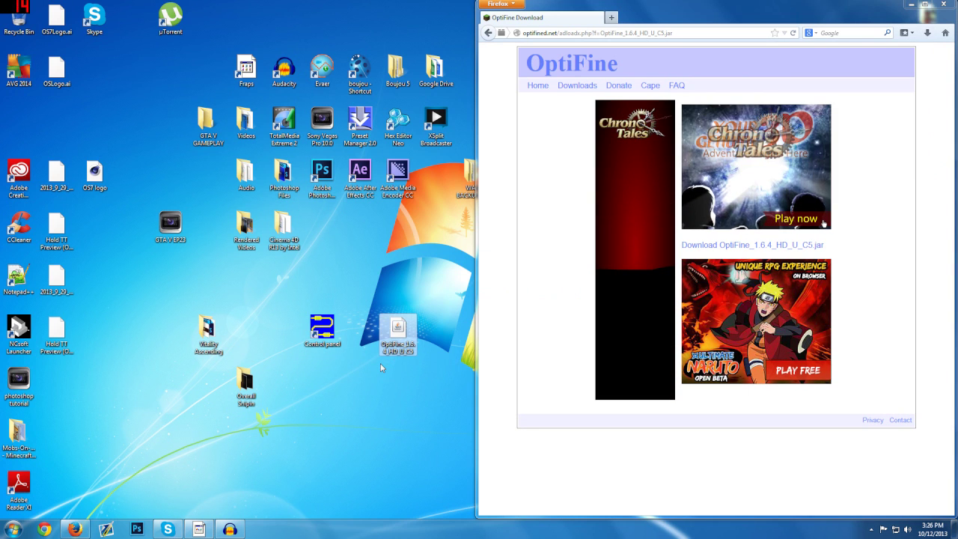
{"action": "left_click", "coordinate": [910, 4]}
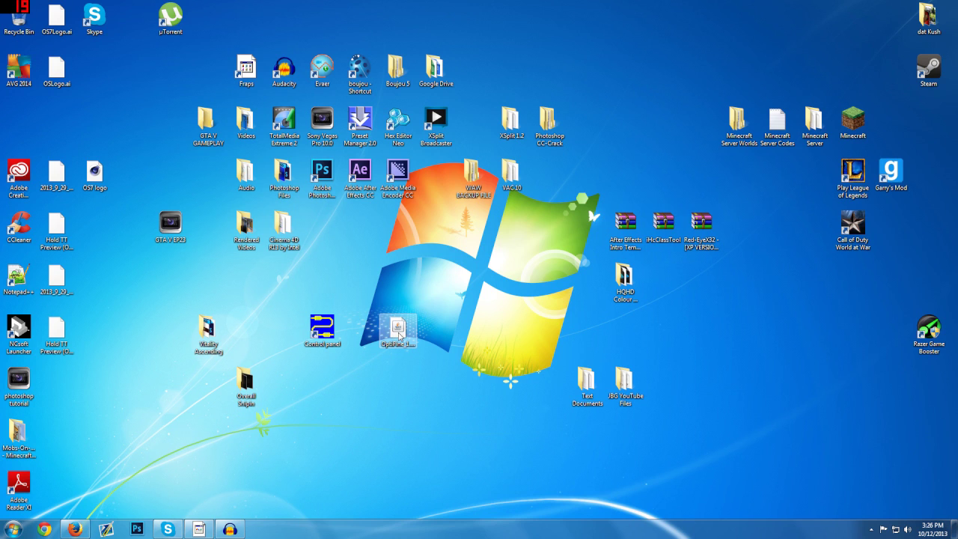
Open the OptiFine jar on the desktop with Java(TM) Platform SE binary as the default program for this file type
{"action": "right_click", "coordinate": [399, 335]}
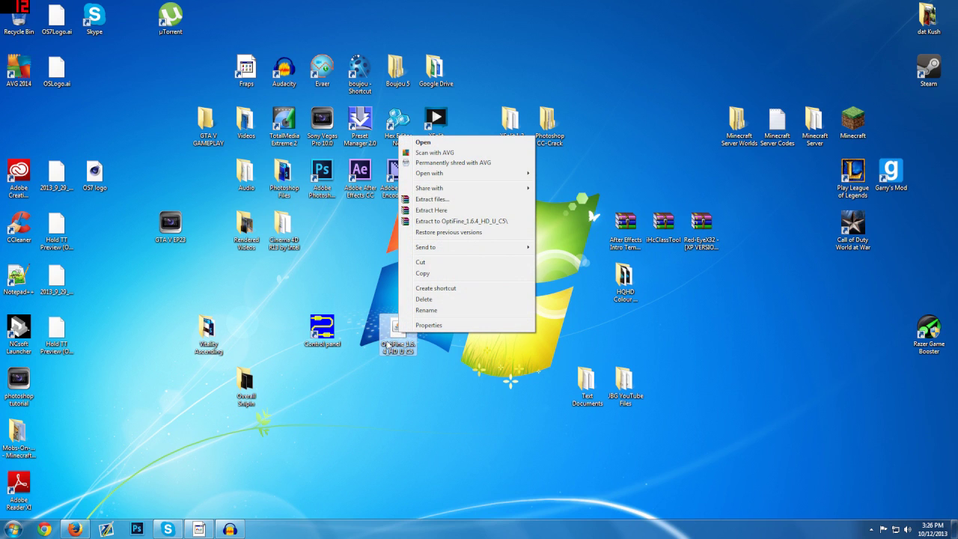
{"action": "mouse_move", "coordinate": [436, 174]}
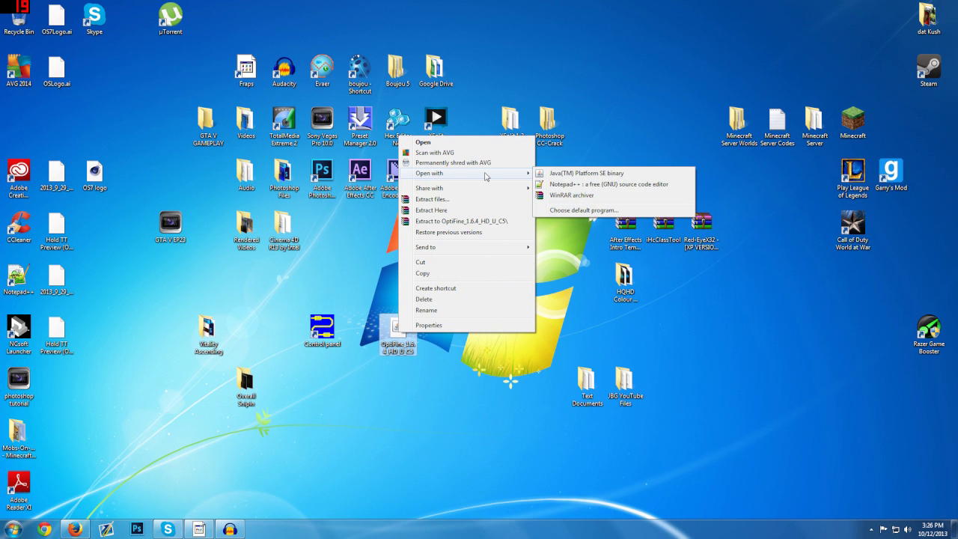
{"action": "left_click", "coordinate": [585, 211]}
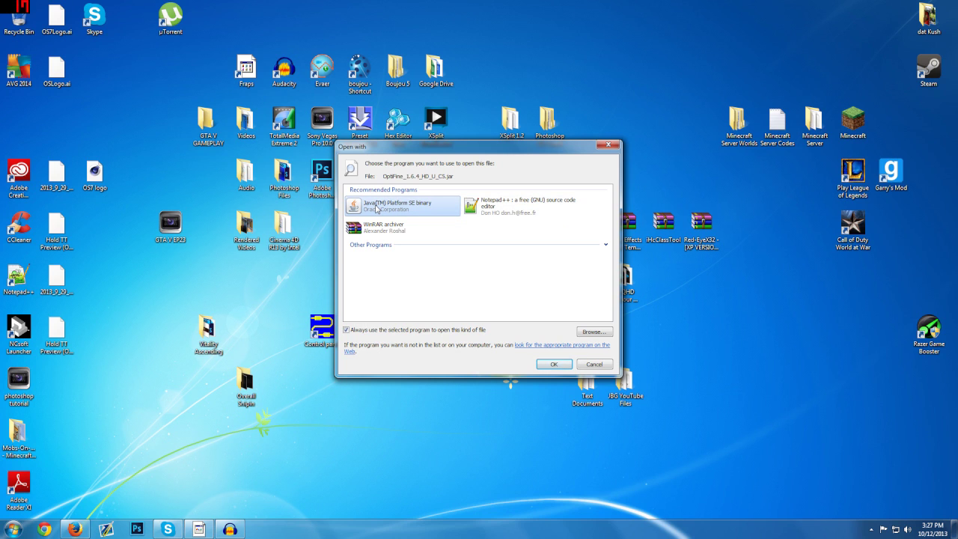
{"action": "left_click", "coordinate": [559, 365]}
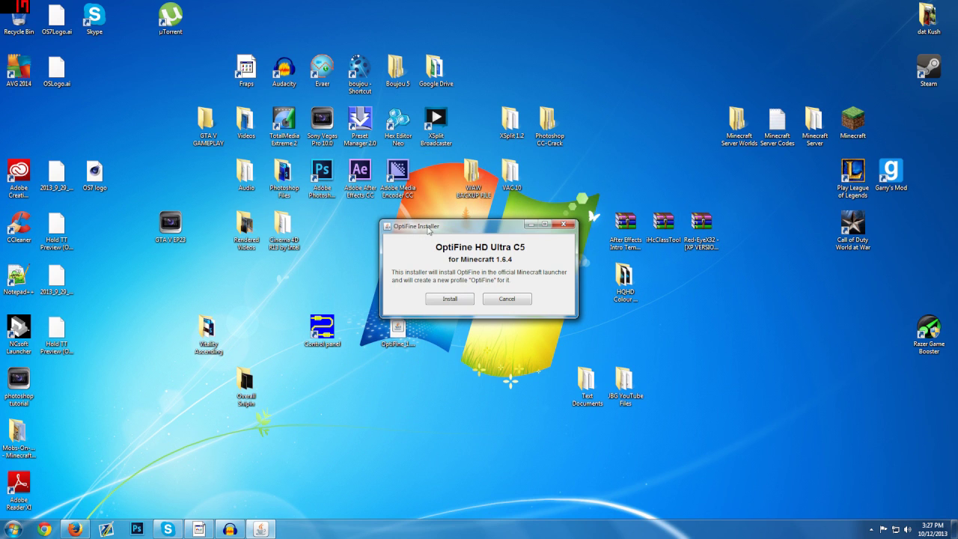
Install OptiFine HD Ultra C5 for Minecraft 1.6.4 and dismiss the installer's completion message
{"action": "left_click_drag", "start_coordinate": [404, 224], "coordinate": [398, 235]}
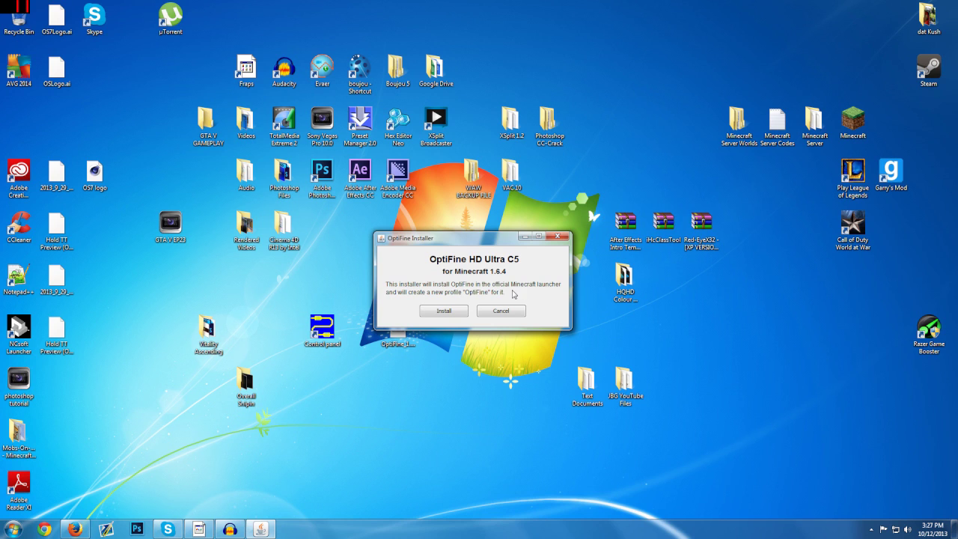
{"action": "left_click", "coordinate": [446, 311]}
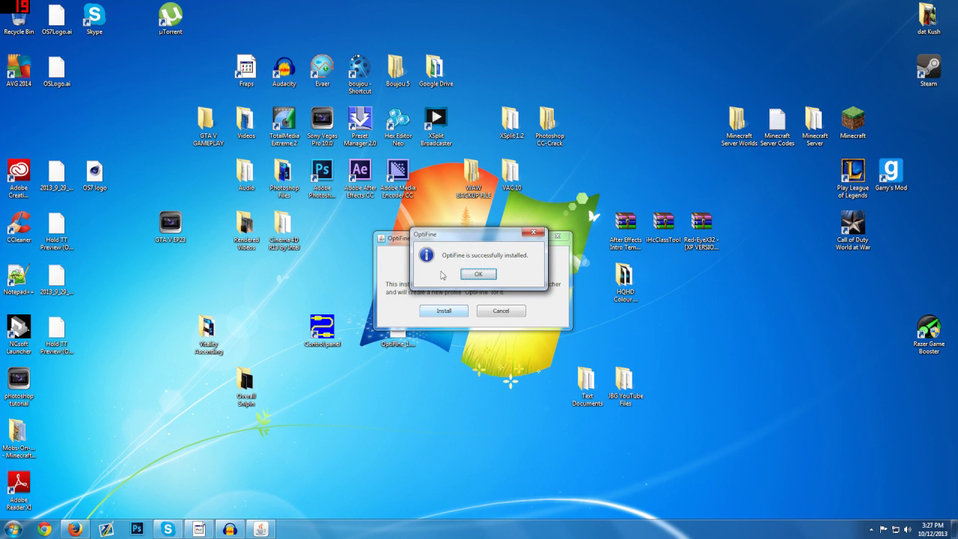
{"action": "mouse_move", "coordinate": [458, 233]}
{"action": "left_mouse_down"}
{"action": "mouse_move", "coordinate": [428, 244]}
{"action": "mouse_move", "coordinate": [462, 251]}
{"action": "left_mouse_up"}
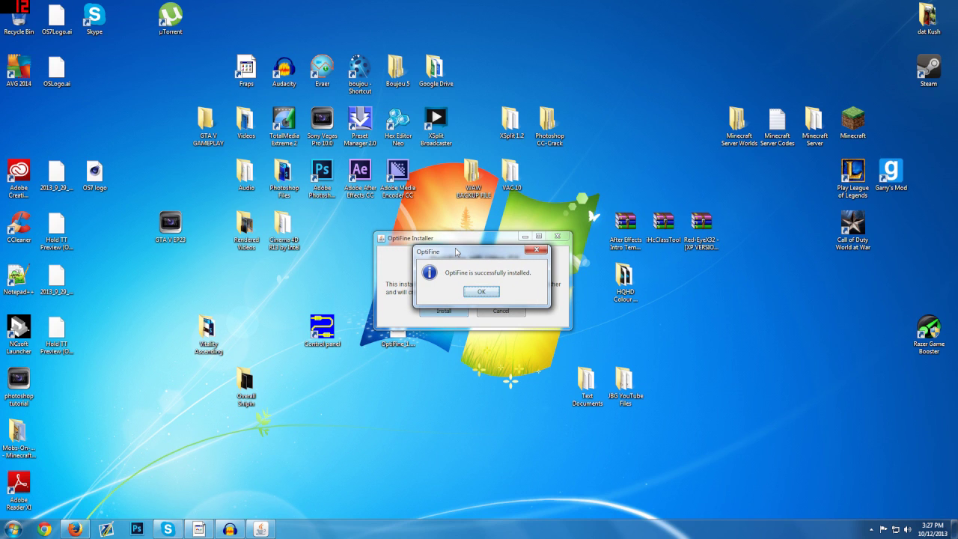
{"action": "left_click", "coordinate": [481, 293]}
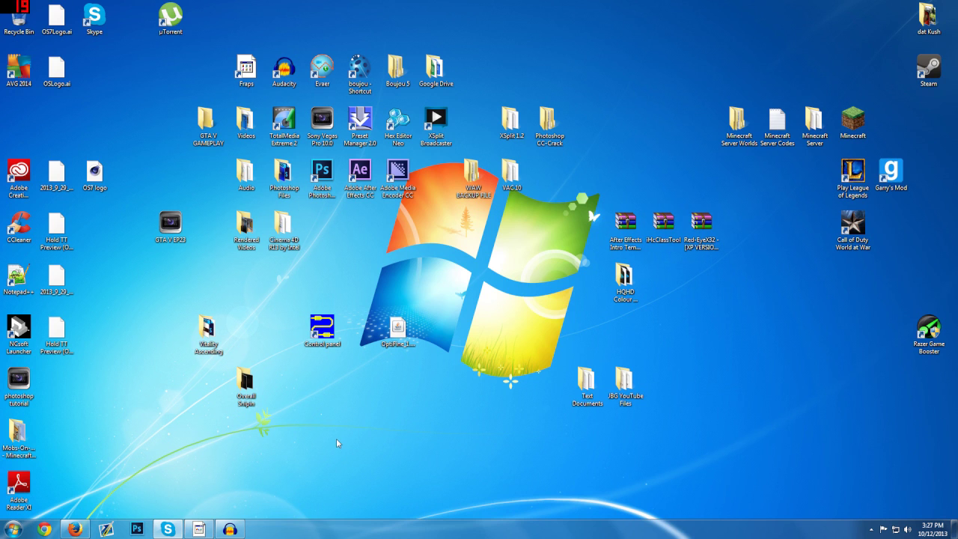
In the Minecraft Launcher, set the OptiFine profile's version to release 1.6.4-OptiFine_HD_U_C5, save the profile and close the launcher
{"action": "double_click", "coordinate": [854, 123]}
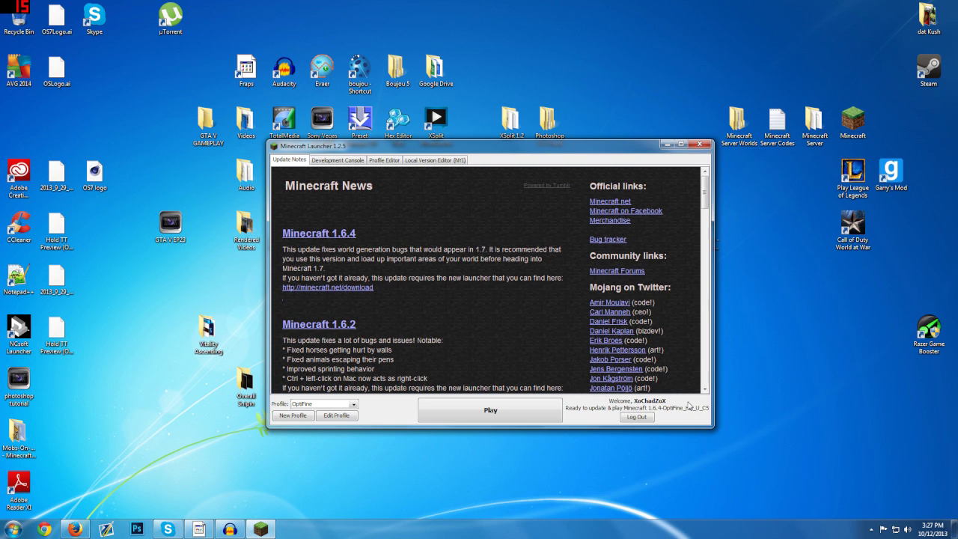
{"action": "left_click", "coordinate": [337, 418]}
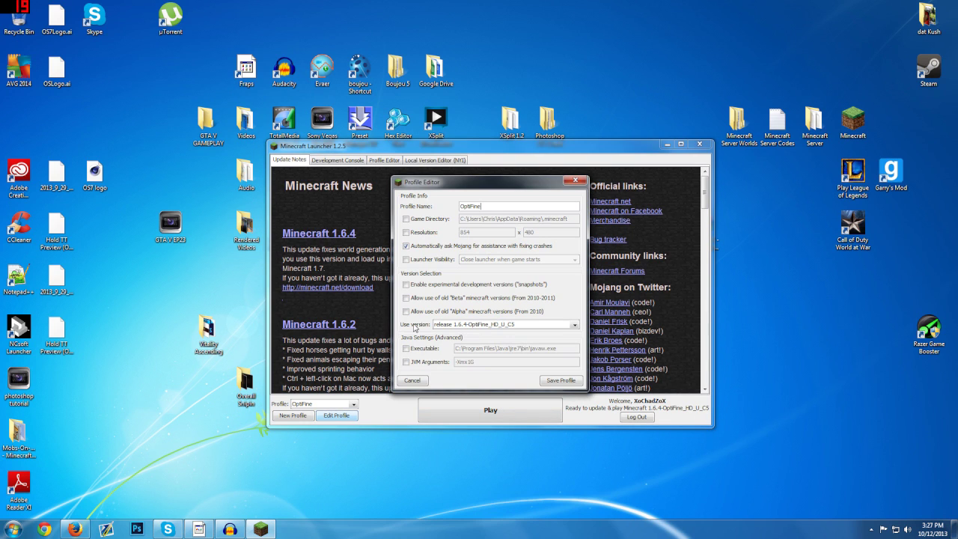
{"action": "left_click", "coordinate": [473, 326]}
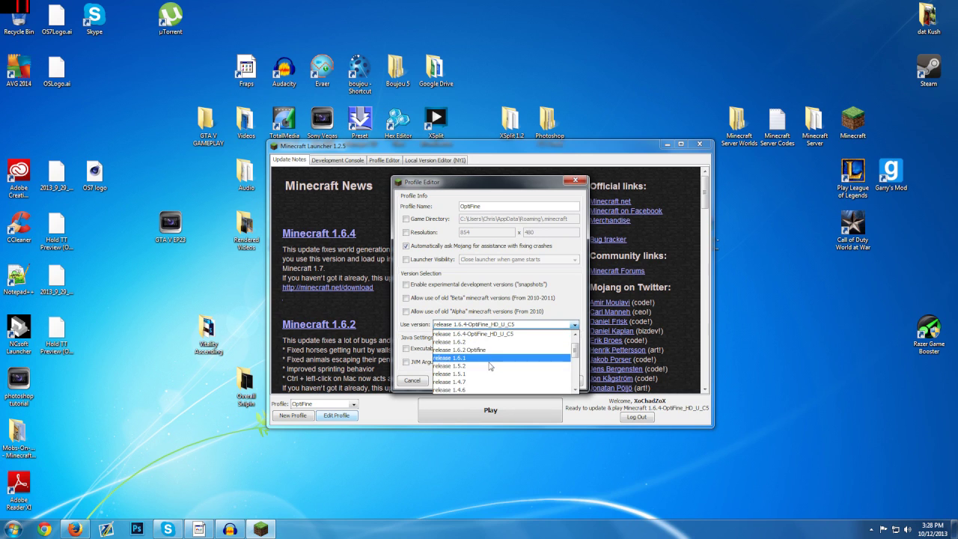
{"action": "scroll", "coordinate": [485, 360], "scroll_direction": "down", "scroll_amount": 1}
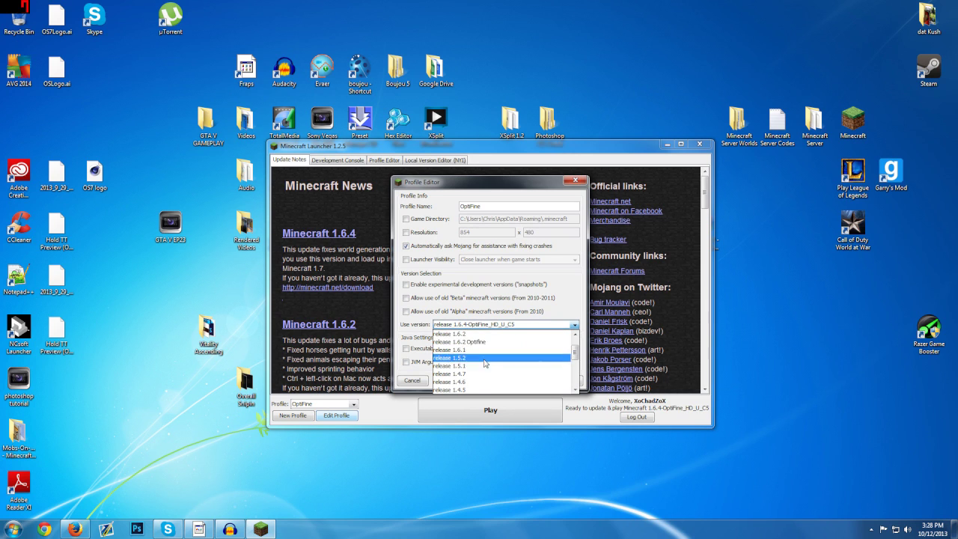
{"action": "scroll", "coordinate": [485, 364], "scroll_direction": "down", "scroll_amount": 5}
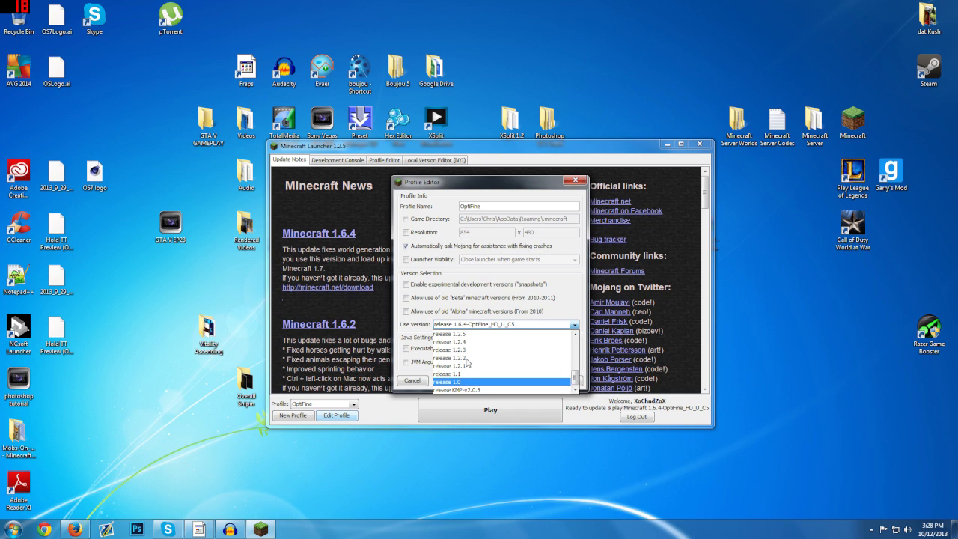
{"action": "scroll", "coordinate": [466, 361], "scroll_direction": "up", "scroll_amount": 6}
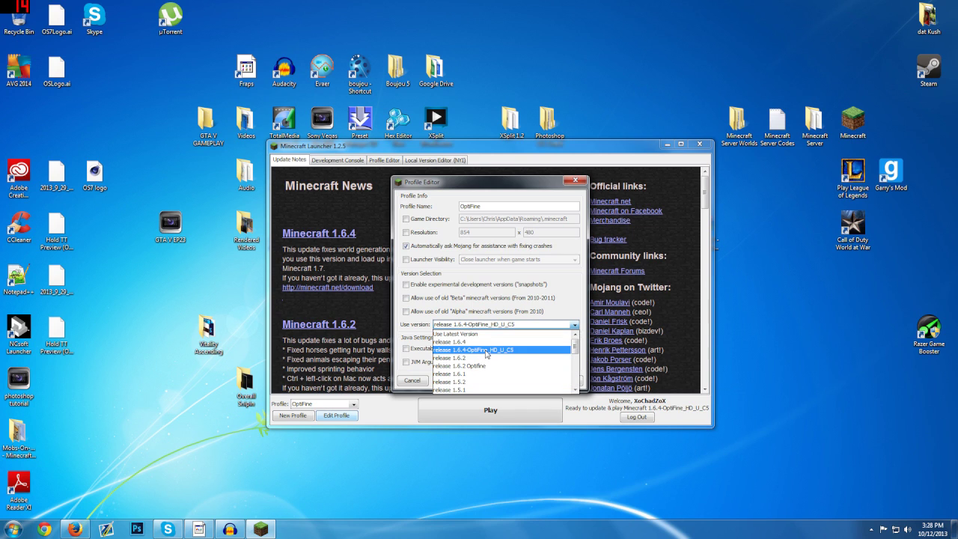
{"action": "left_click", "coordinate": [486, 351]}
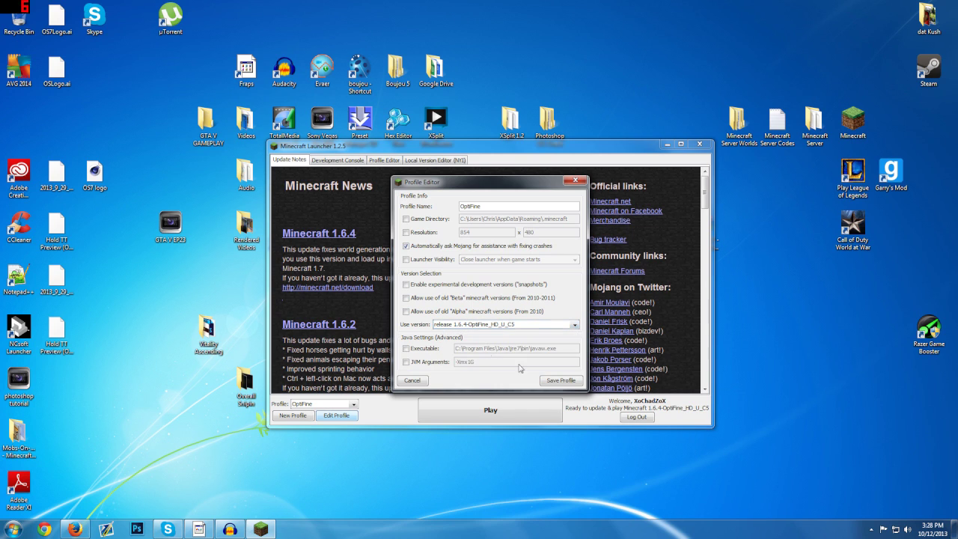
{"action": "left_click", "coordinate": [557, 381]}
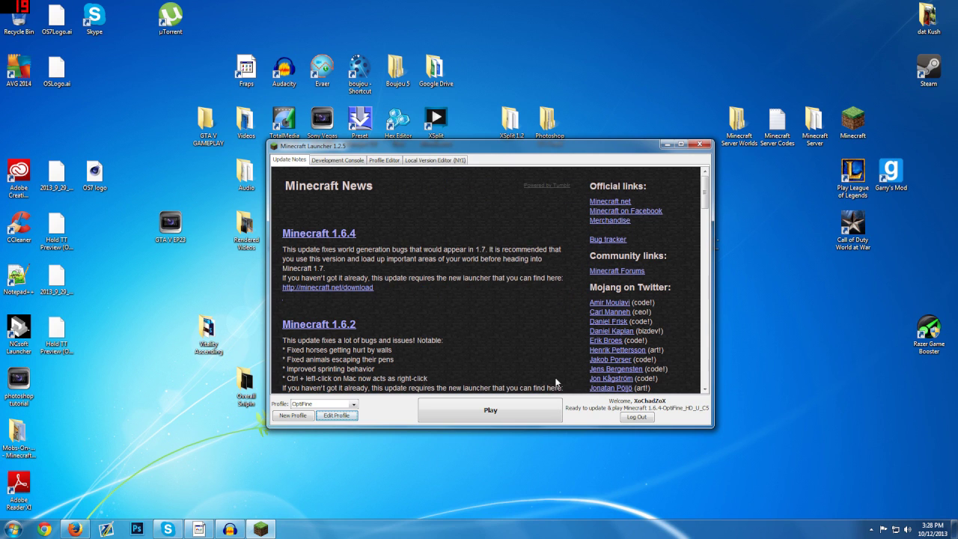
{"action": "left_click", "coordinate": [701, 145]}
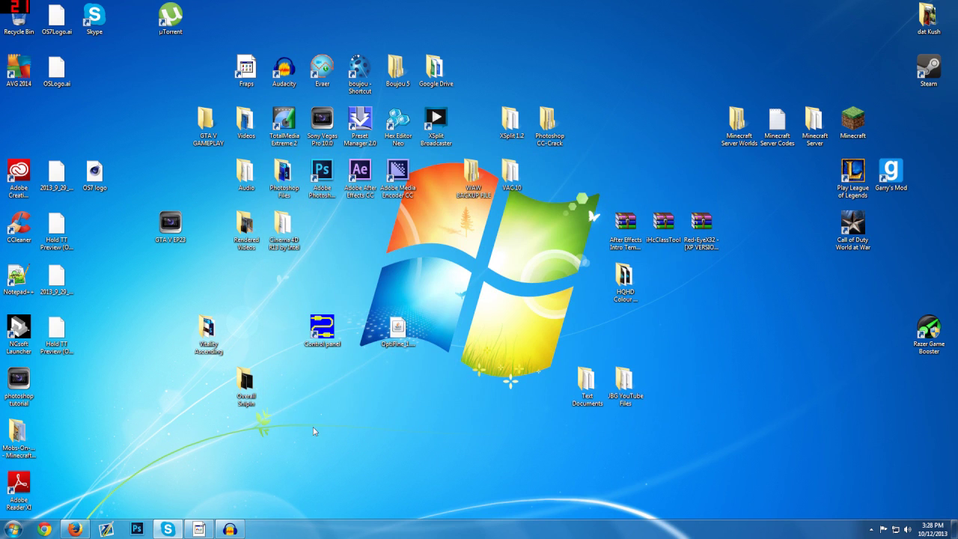